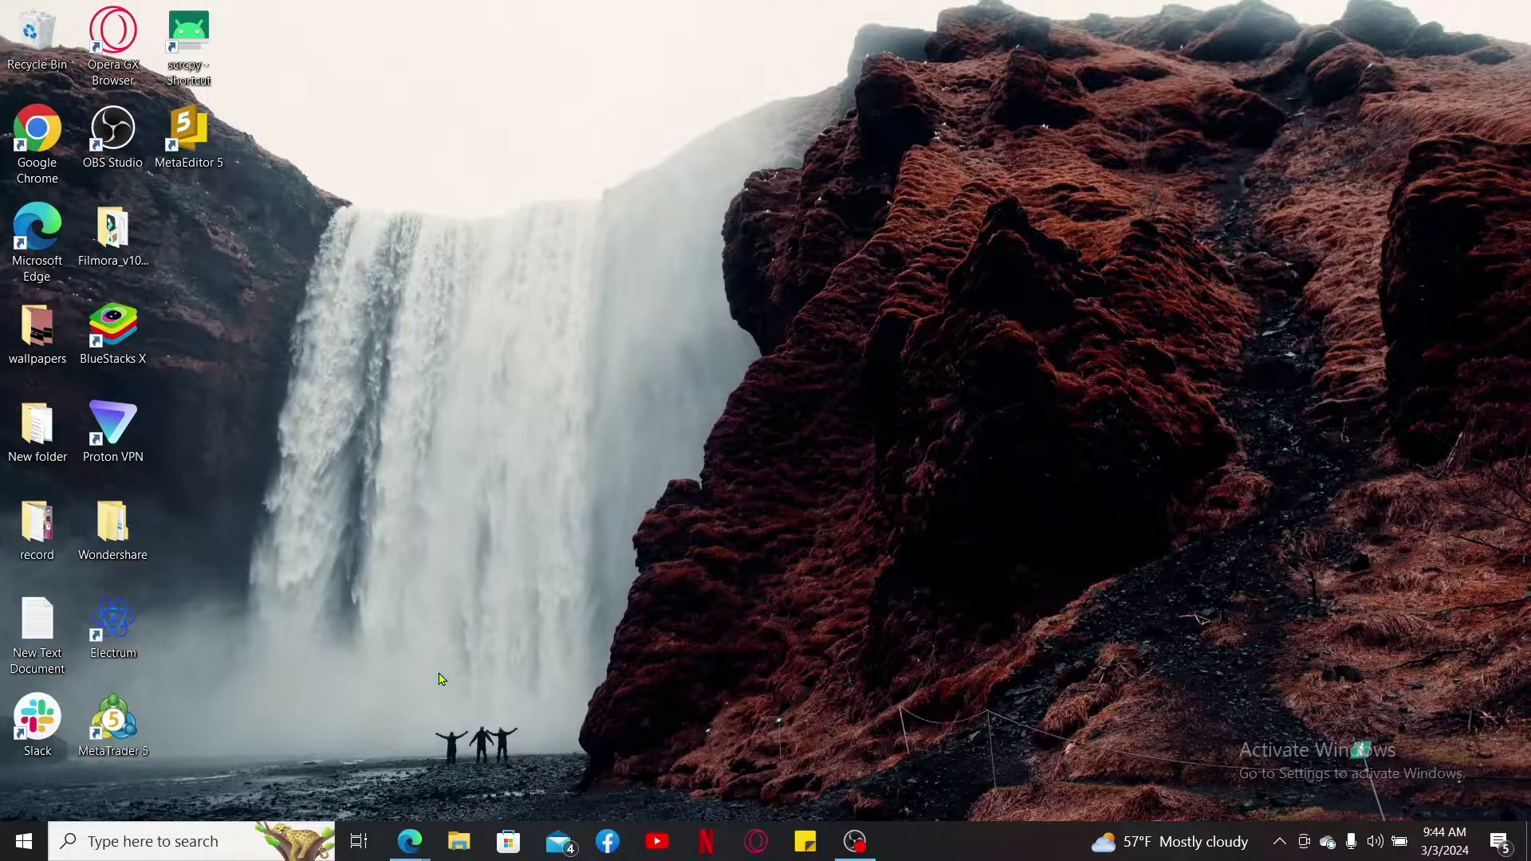
Open Edge and go to mail.aol.com to load the AOL Mail account
{"action": "left_click", "coordinate": [409, 842]}
{"action": "left_click", "coordinate": [439, 51]}
{"action": "type", "text": "mai"}
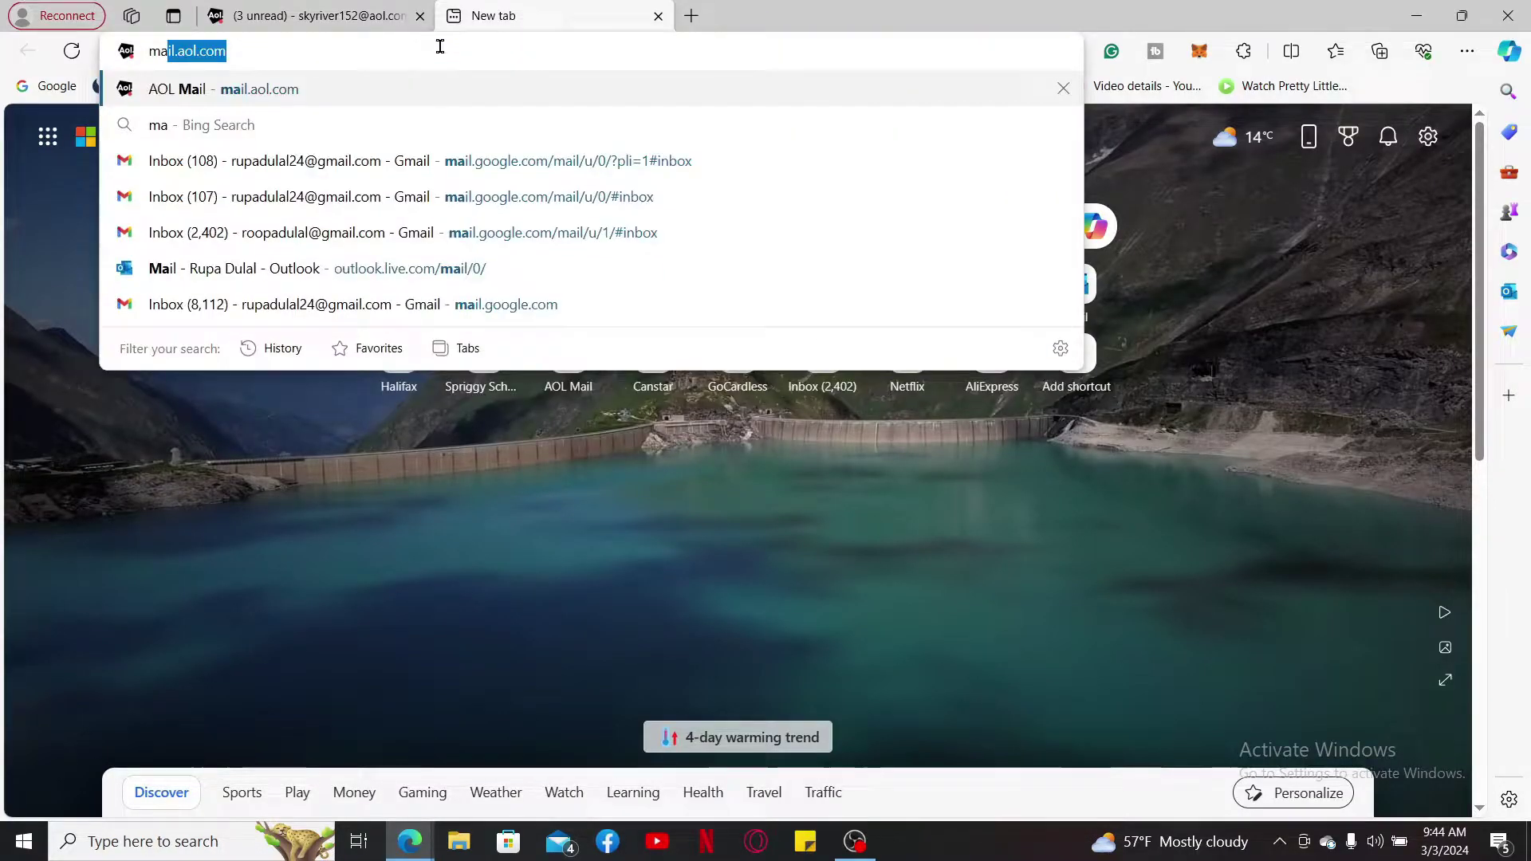
{"action": "type", "text": "l"}
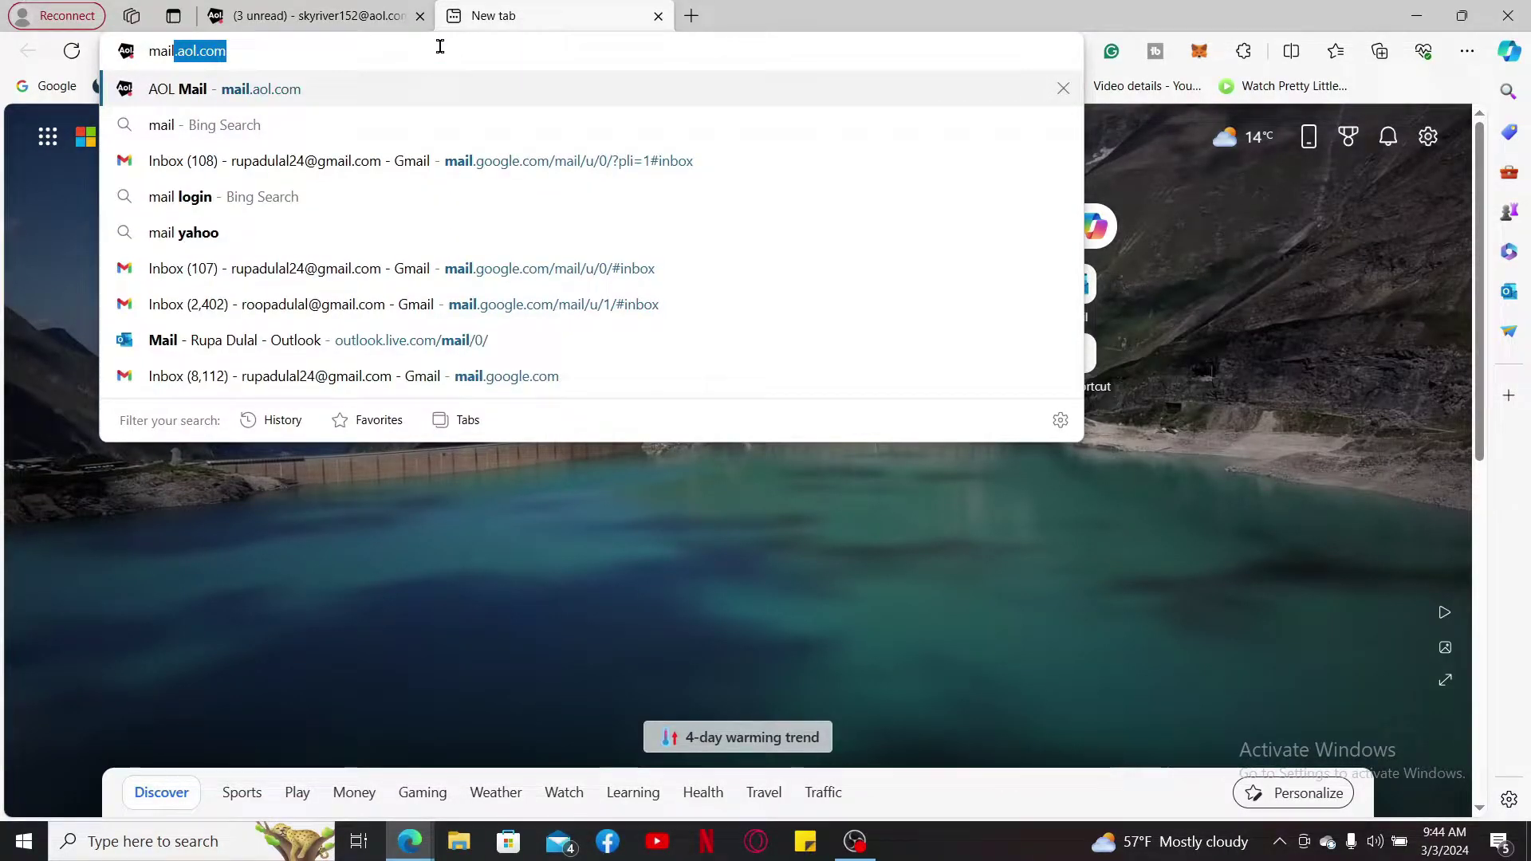
{"action": "key", "text": "Return"}
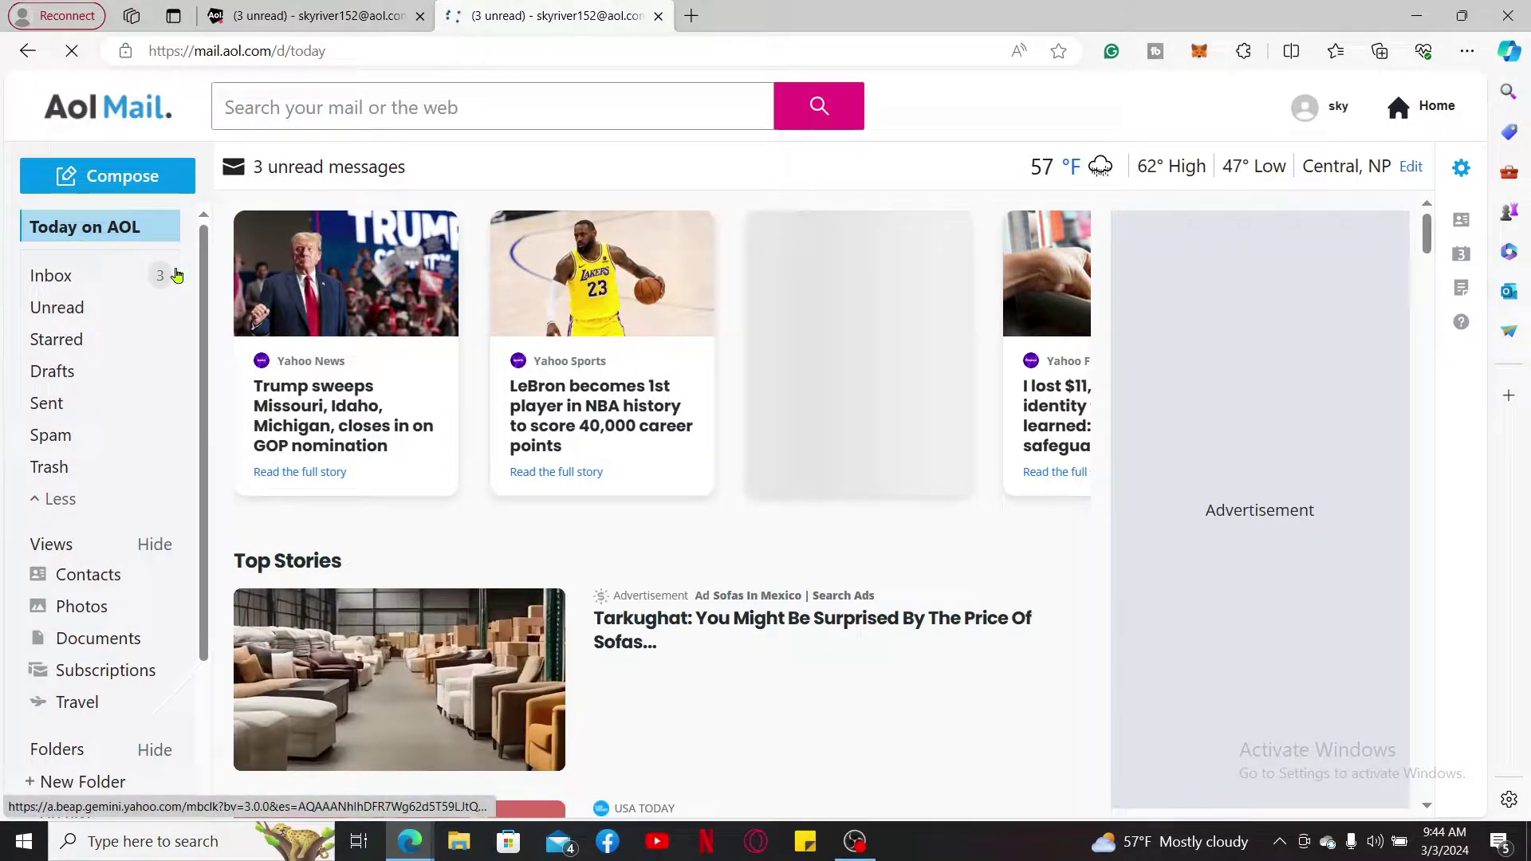
Open the AOL Mail Inbox folder from the left sidebar
{"action": "left_click", "coordinate": [54, 277]}
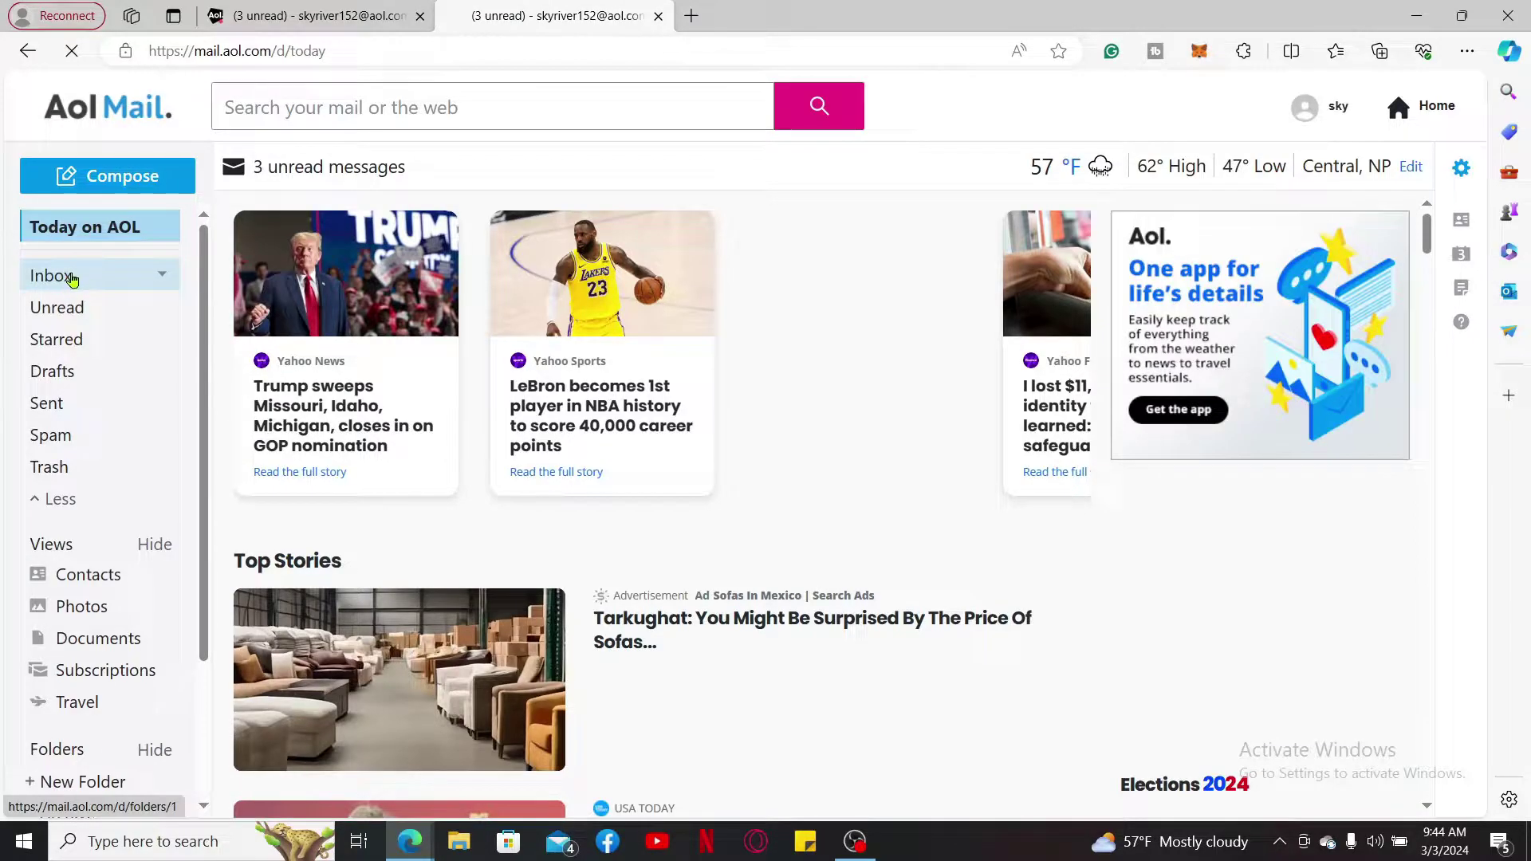
{"action": "left_click", "coordinate": [53, 277]}
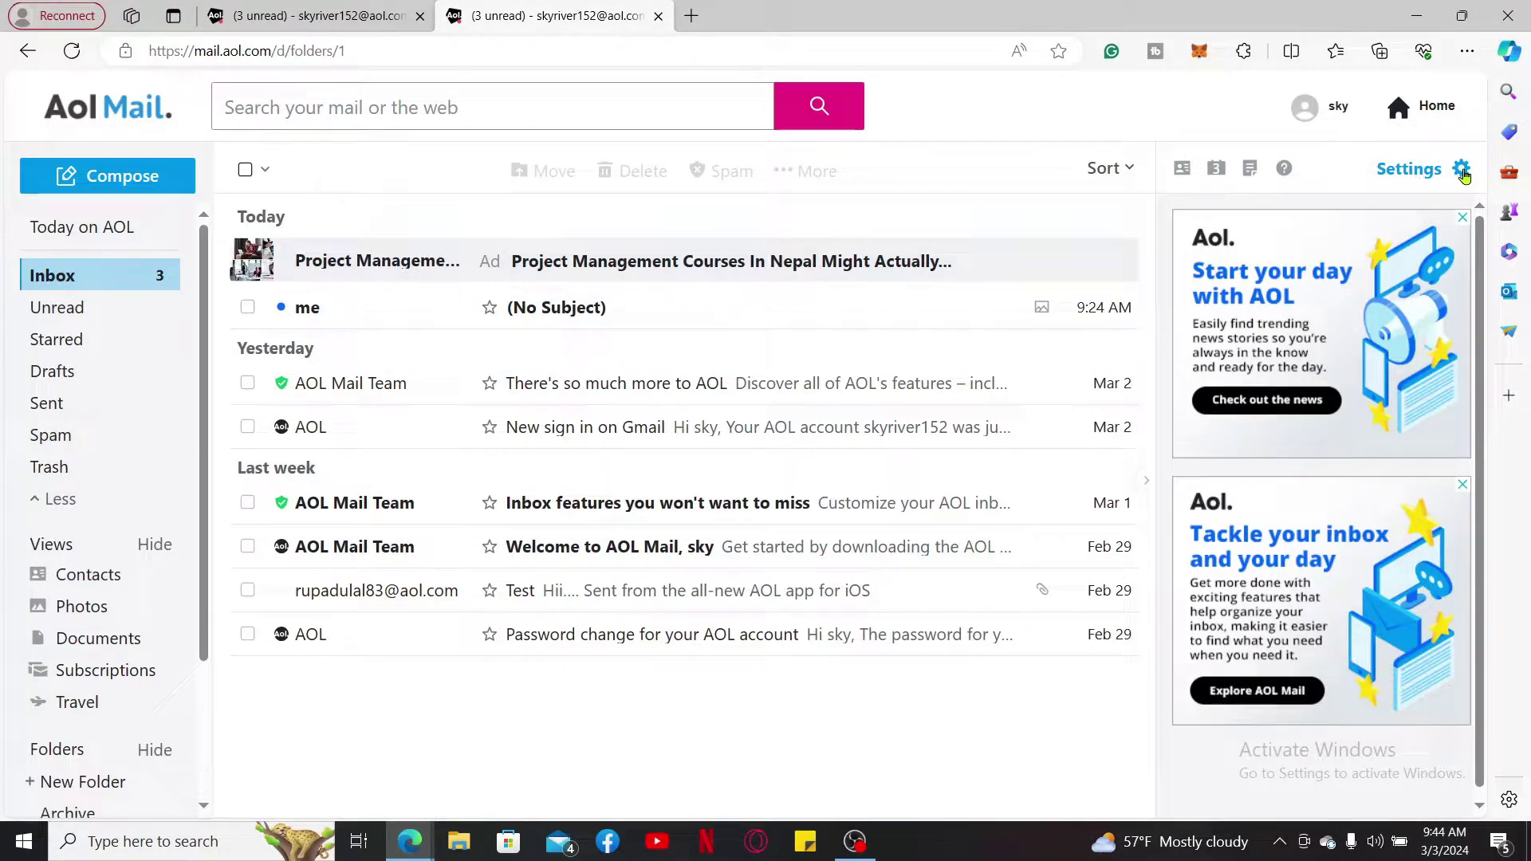
Open More Settings from the Settings gear to reach the Appearance section
{"action": "left_click", "coordinate": [1439, 175]}
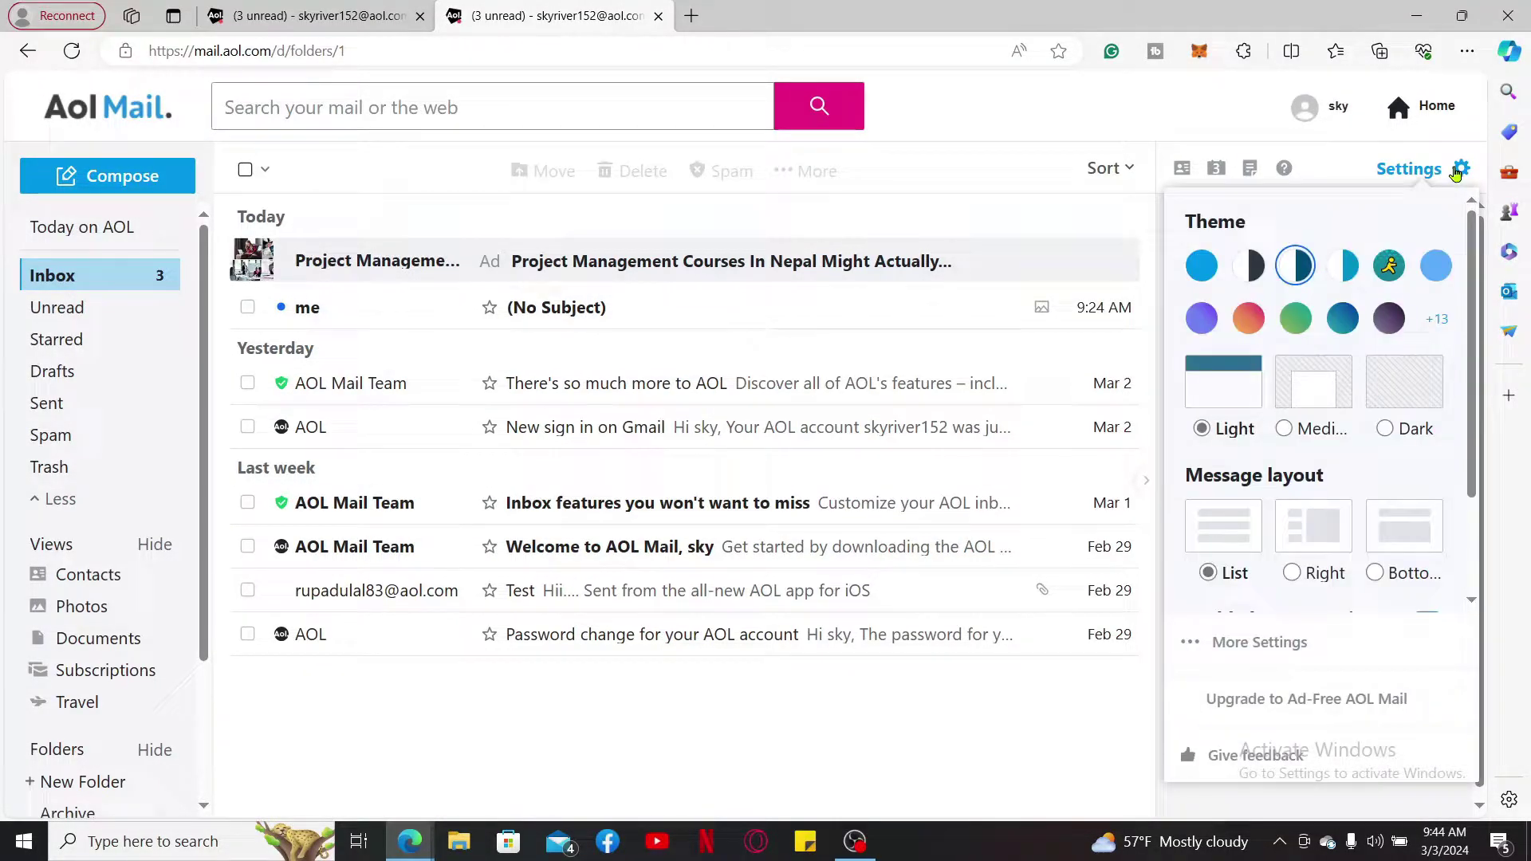
{"action": "left_click", "coordinate": [1269, 643]}
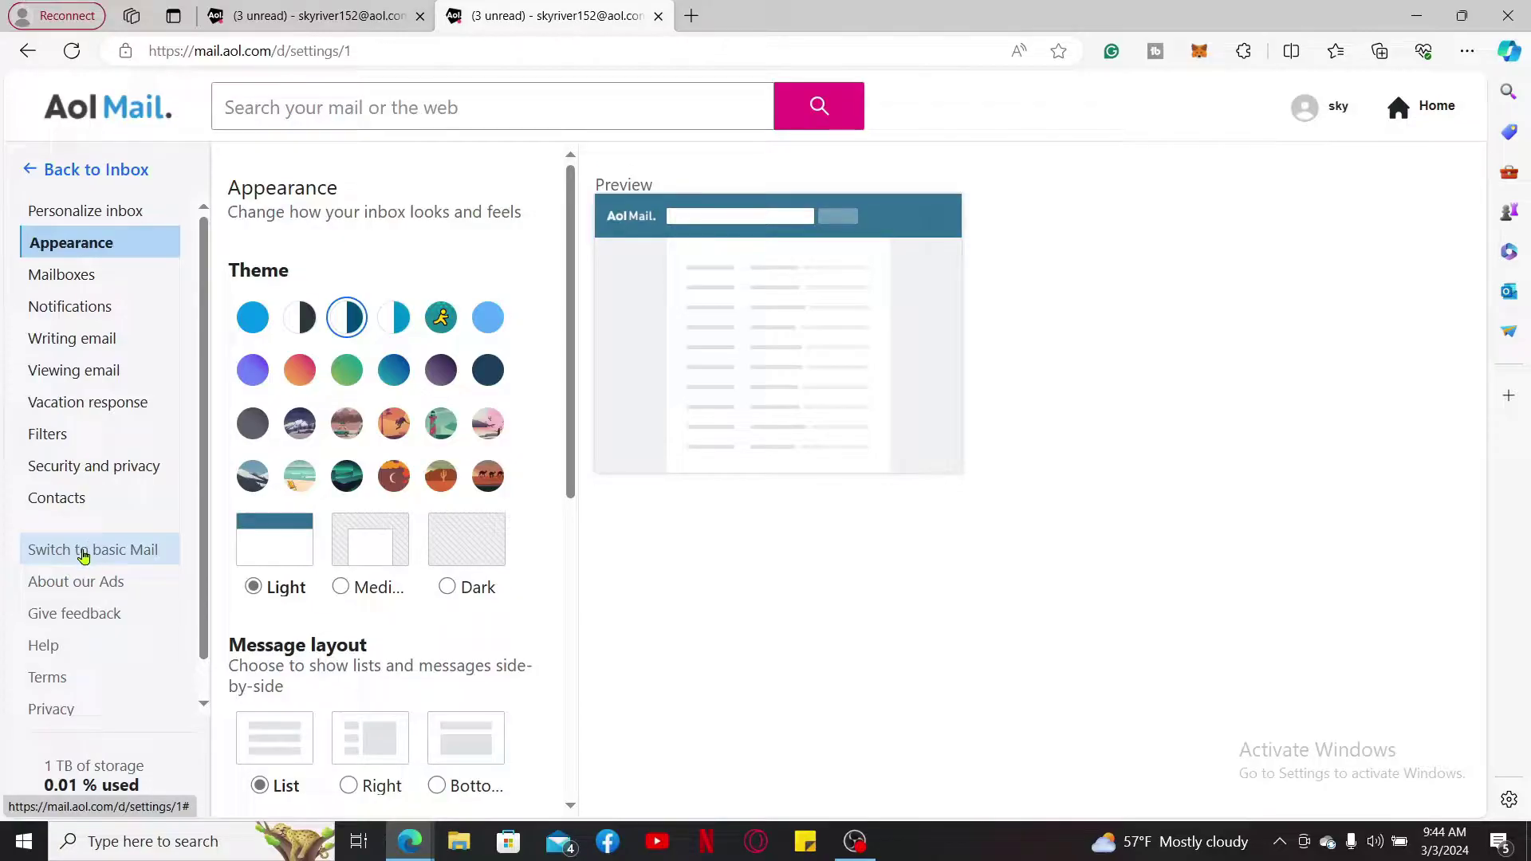
Confirm 'Switch to basic Mail' without choosing a reason from the dropdown
{"action": "left_click", "coordinate": [123, 550]}
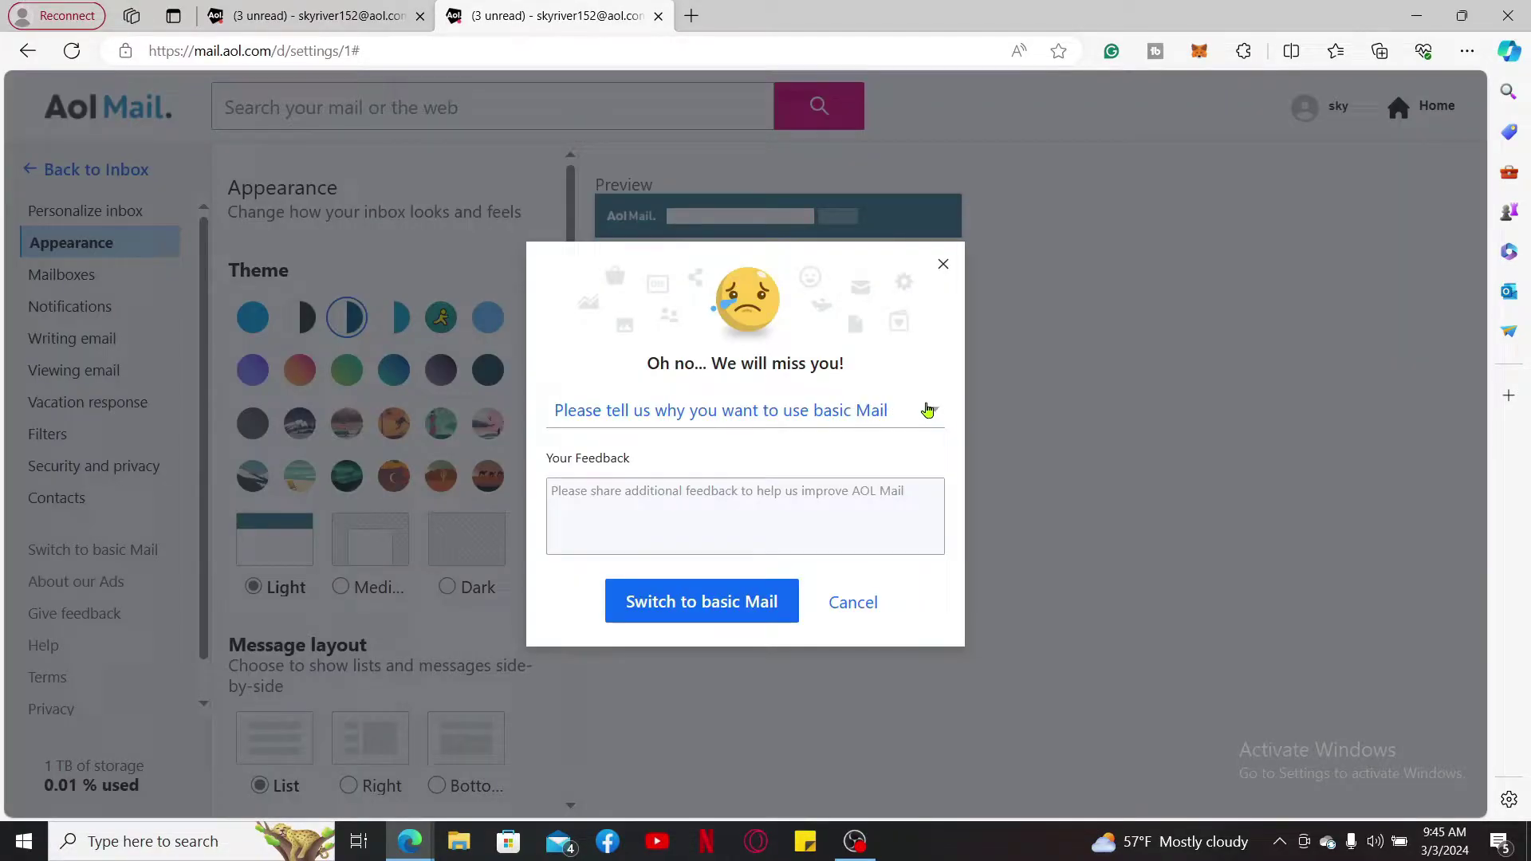
{"action": "left_click", "coordinate": [934, 415]}
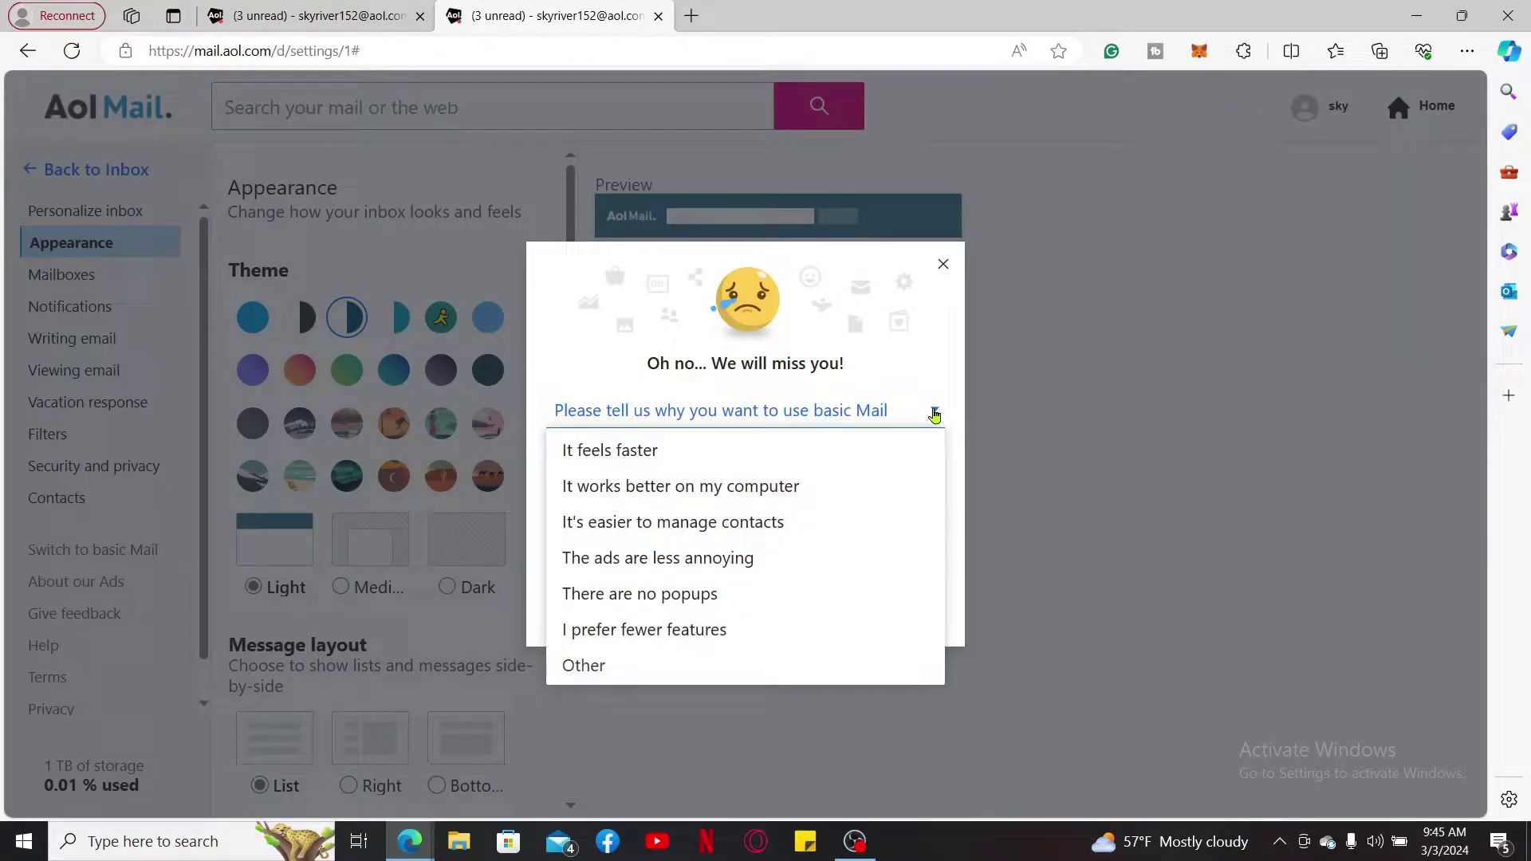
{"action": "left_click", "coordinate": [935, 415]}
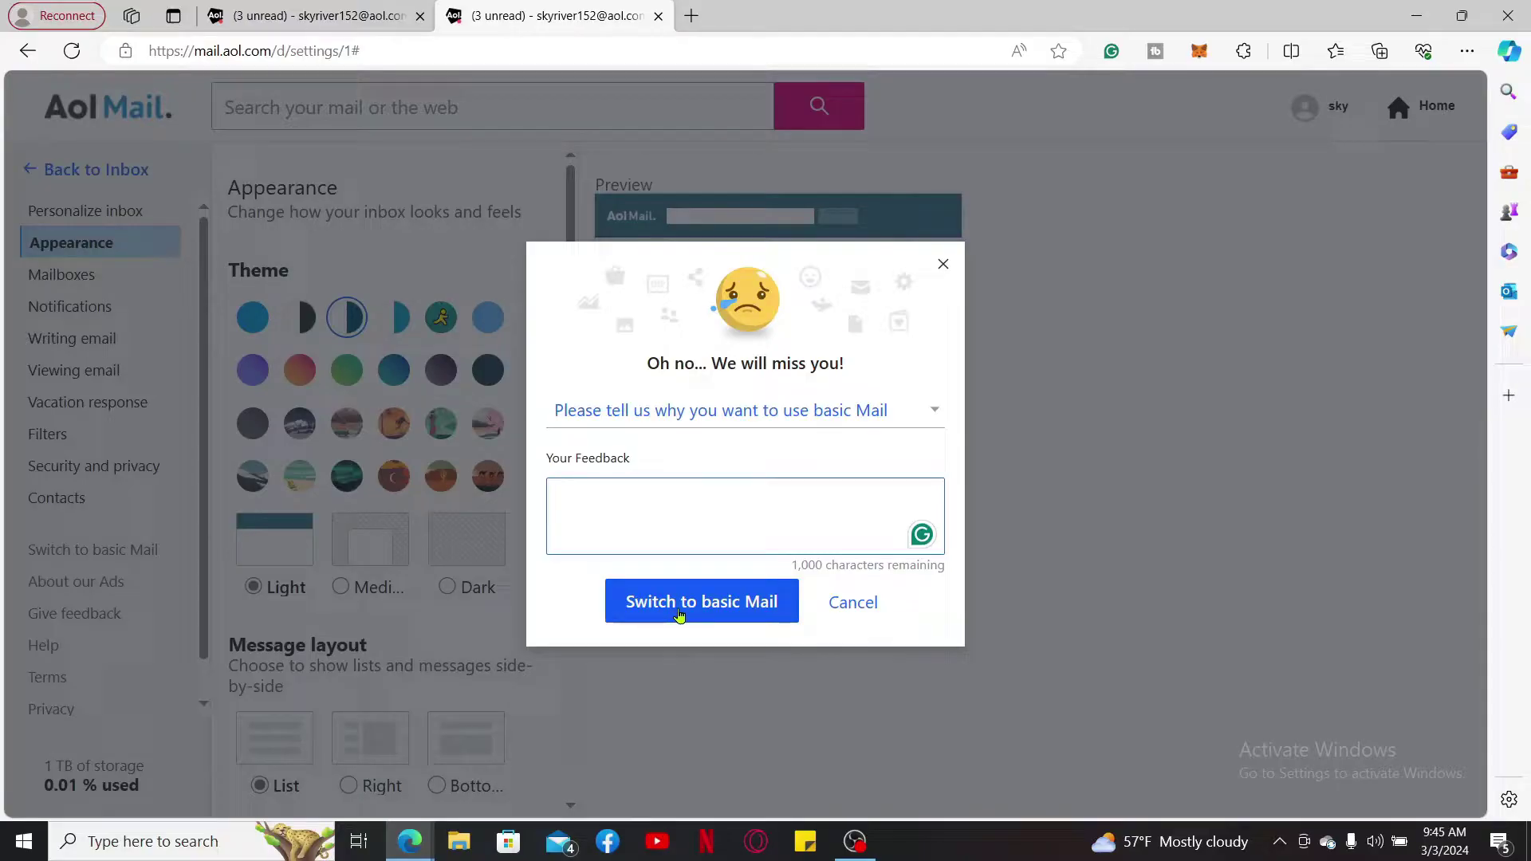
{"action": "left_click", "coordinate": [746, 611]}
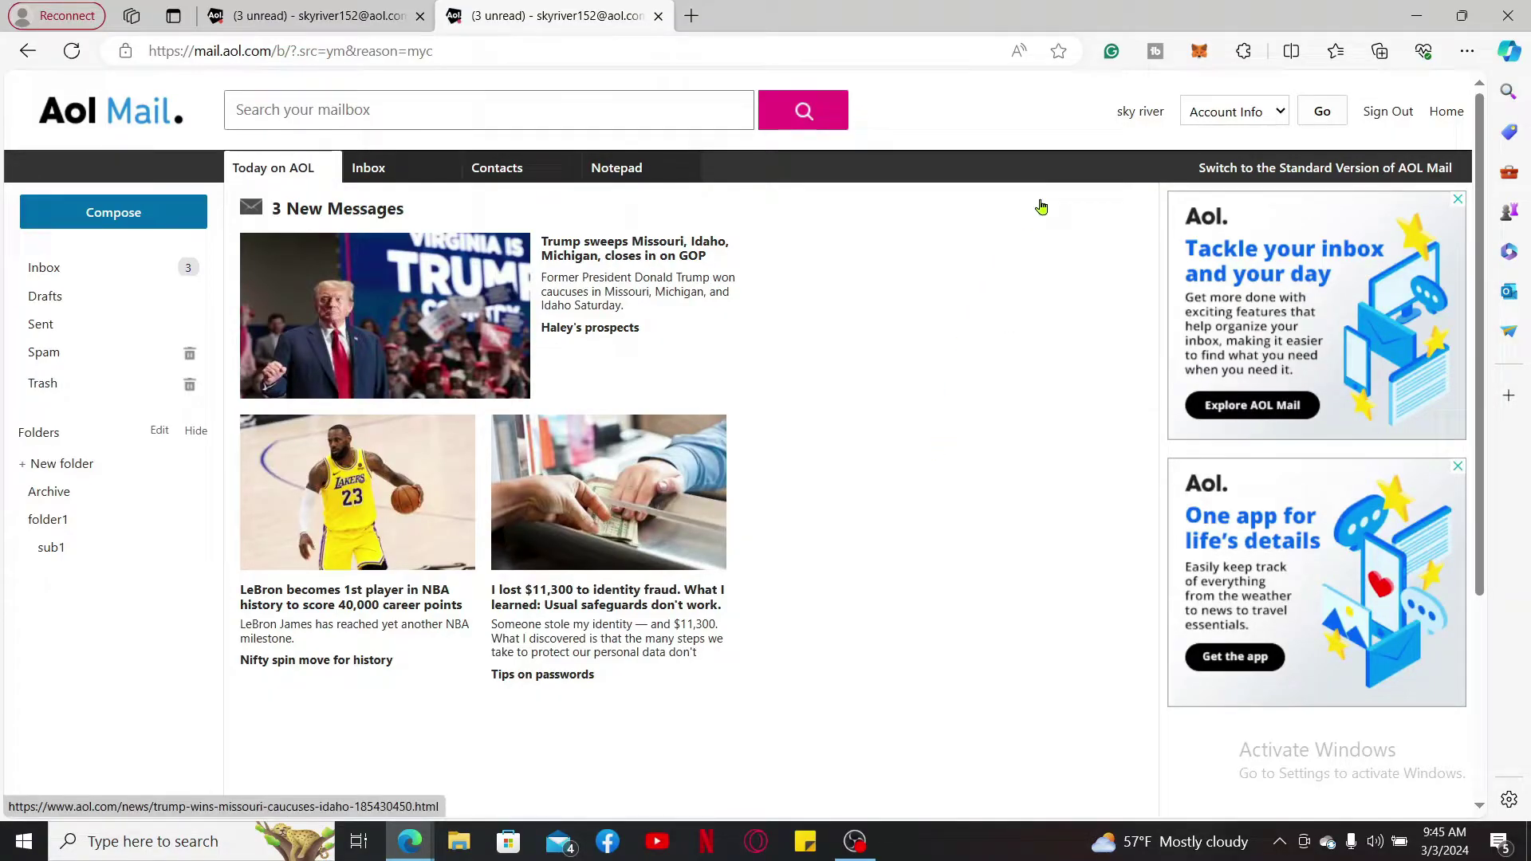
Choose 'Switch to the Standard Version of AOL Mail' from basic Mail
{"action": "left_click", "coordinate": [1307, 175]}
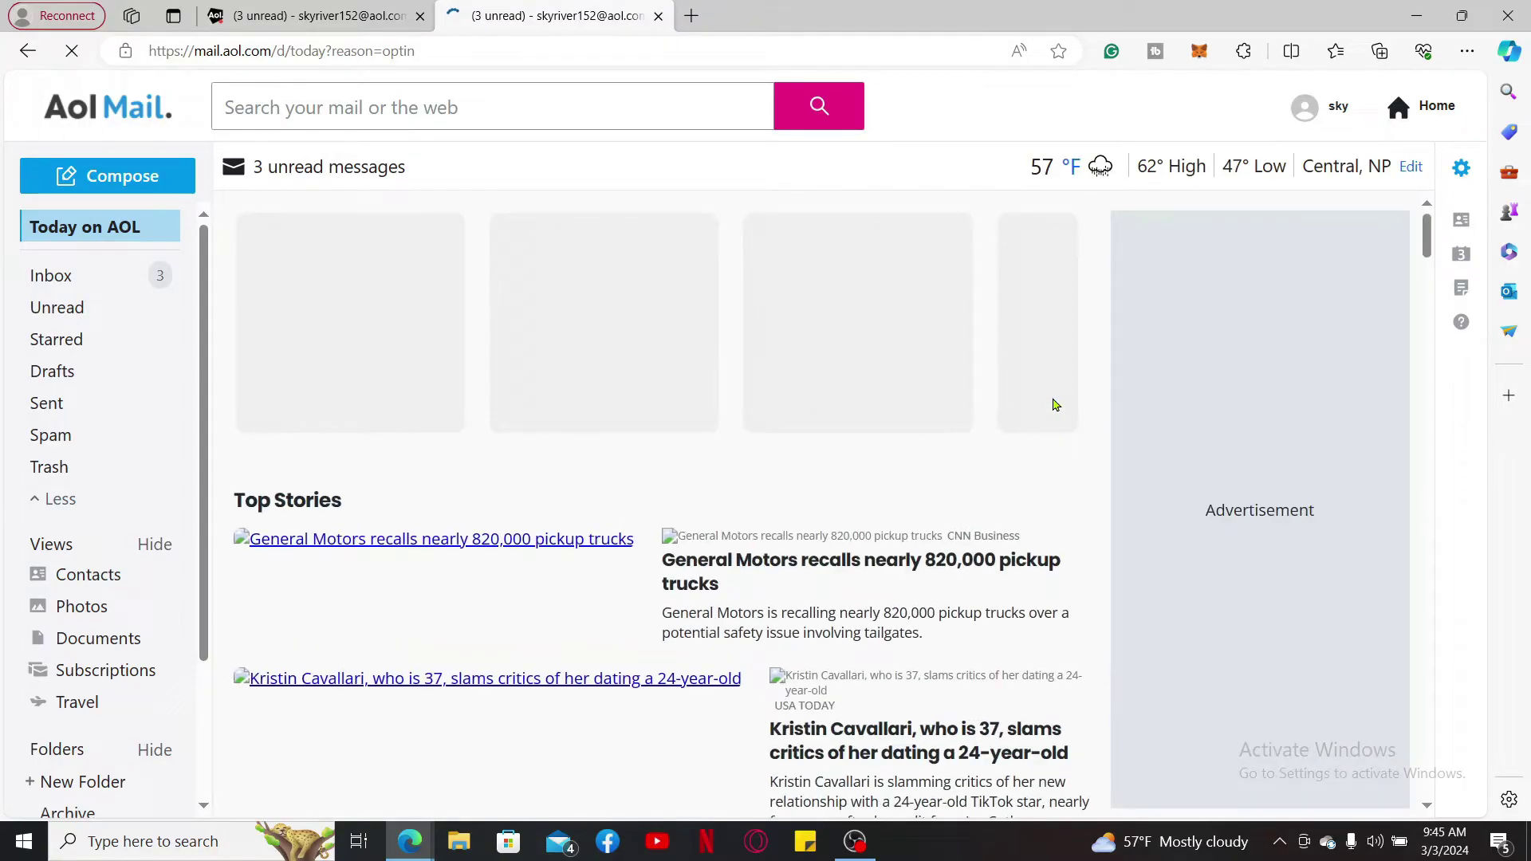
{"action": "scroll", "coordinate": [718, 503], "scroll_direction": "down", "scroll_amount": 3}
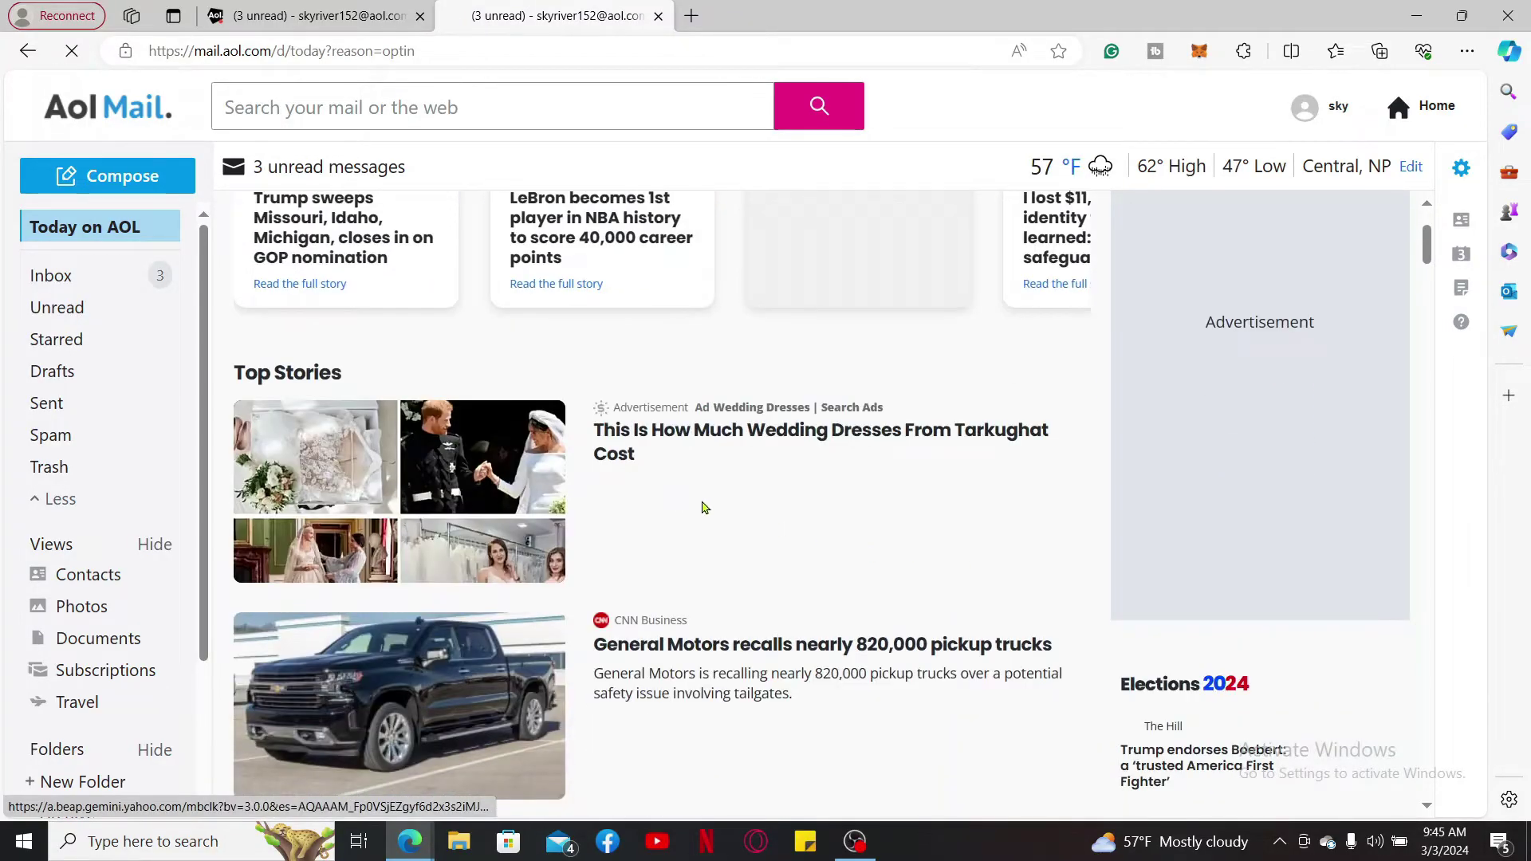
{"action": "scroll", "coordinate": [874, 560], "scroll_direction": "down", "scroll_amount": 3}
{"action": "scroll", "coordinate": [873, 560], "scroll_direction": "down", "scroll_amount": 5}
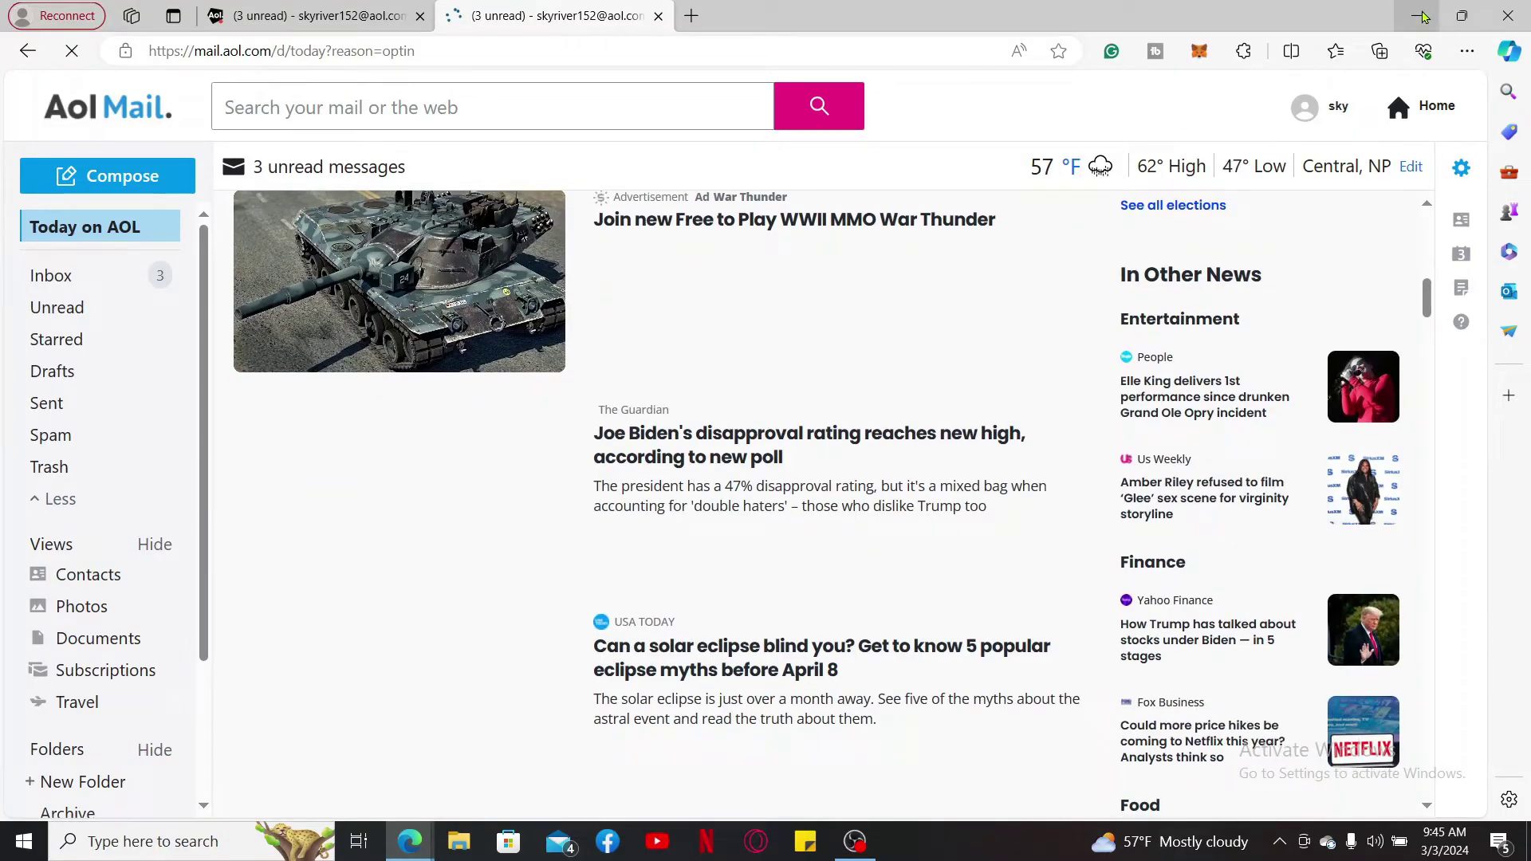
Minimize the Edge window to reveal the Windows desktop
{"action": "left_click", "coordinate": [1416, 15]}
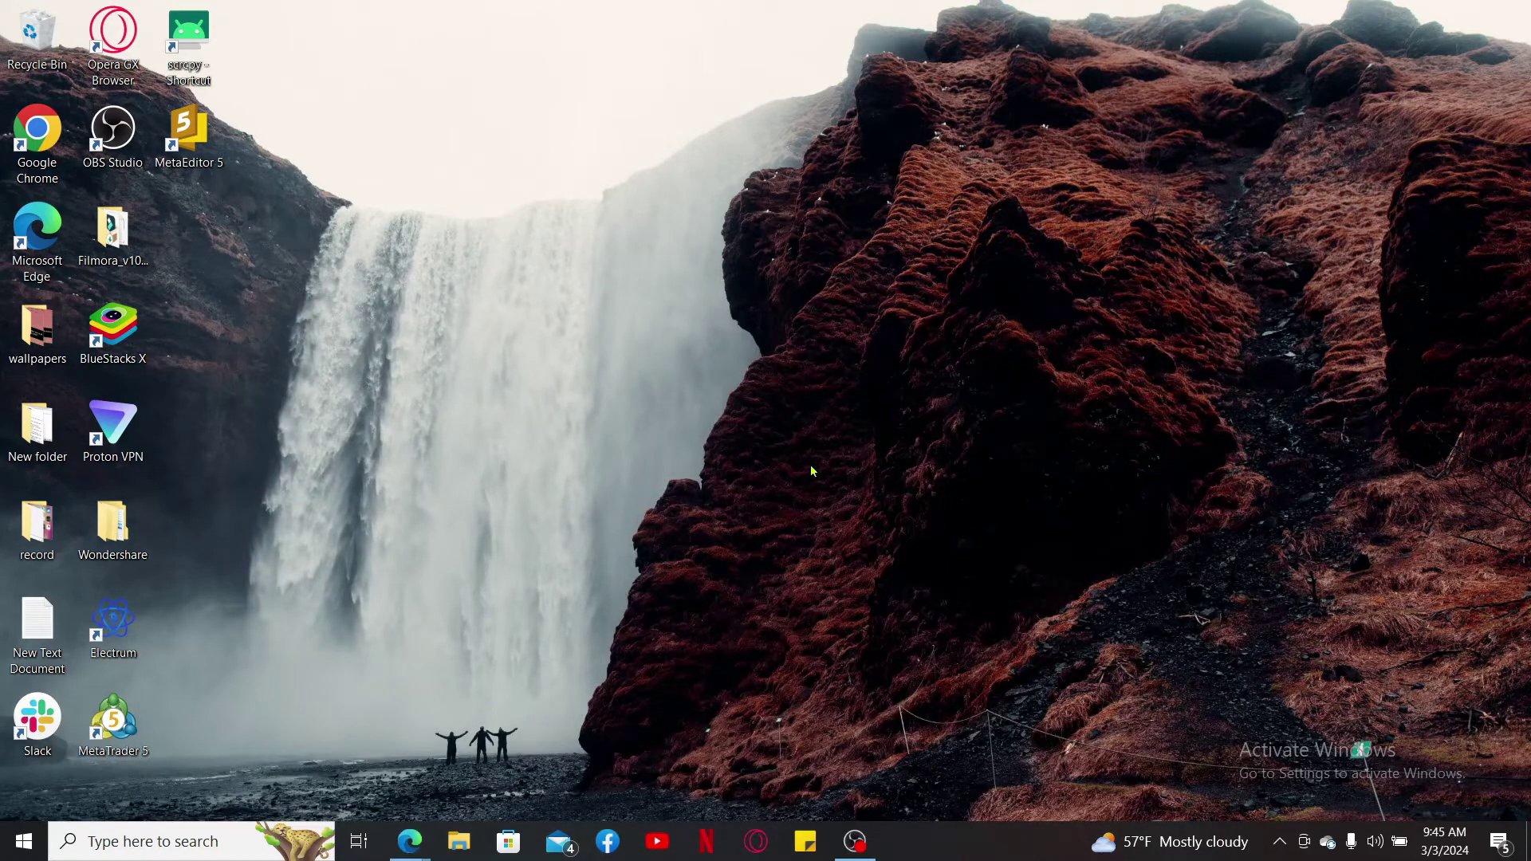